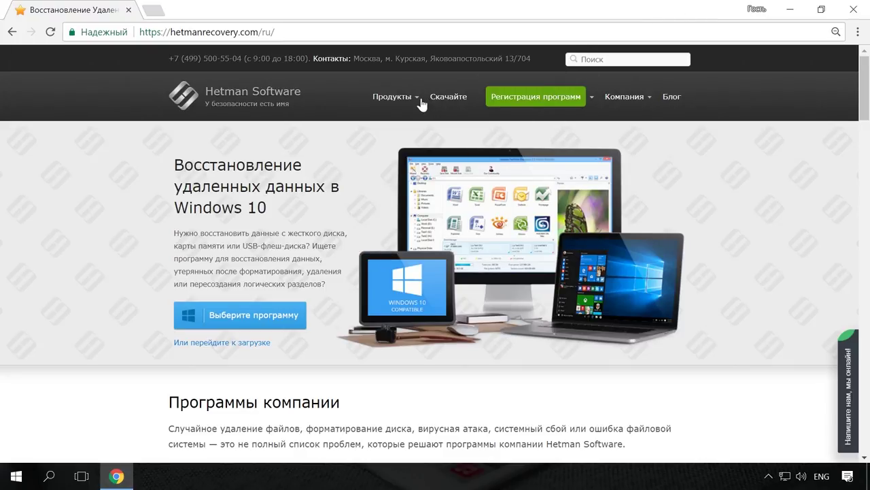
Step: Open the Partition Recovery product page from the Продукты menu
{"action": "mouse_move", "coordinate": [416, 102]}
{"action": "left_click", "coordinate": [428, 136]}
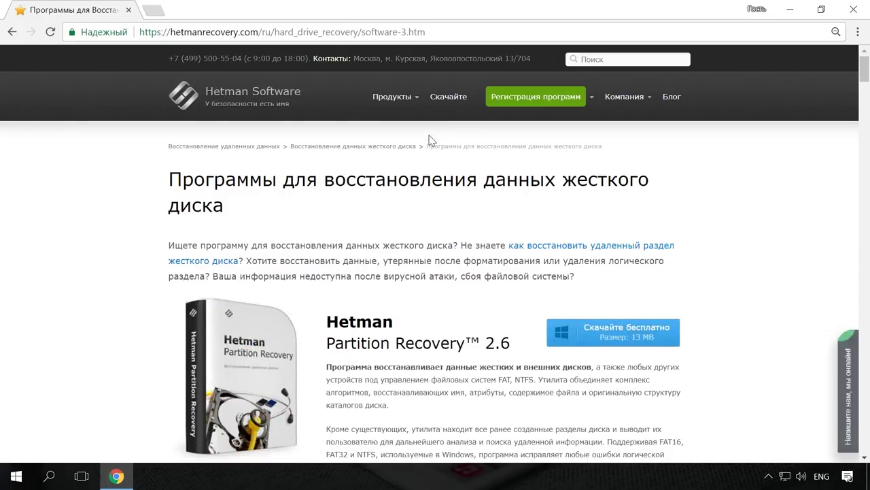
{"action": "scroll", "coordinate": [431, 153], "scroll_direction": "down", "scroll_amount": 1}
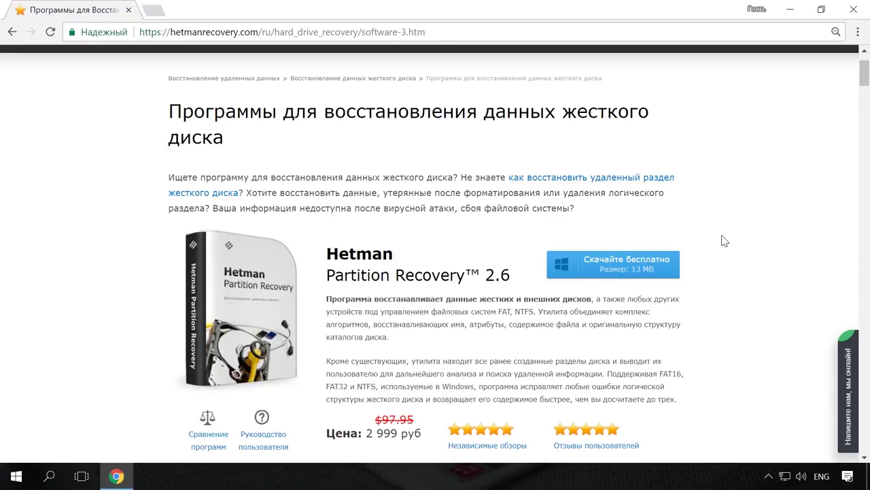
{"action": "scroll", "coordinate": [725, 241], "scroll_direction": "up", "scroll_amount": 1}
Step: Go to the Hetman Software blog and scroll through its posts
{"action": "left_click", "coordinate": [676, 100]}
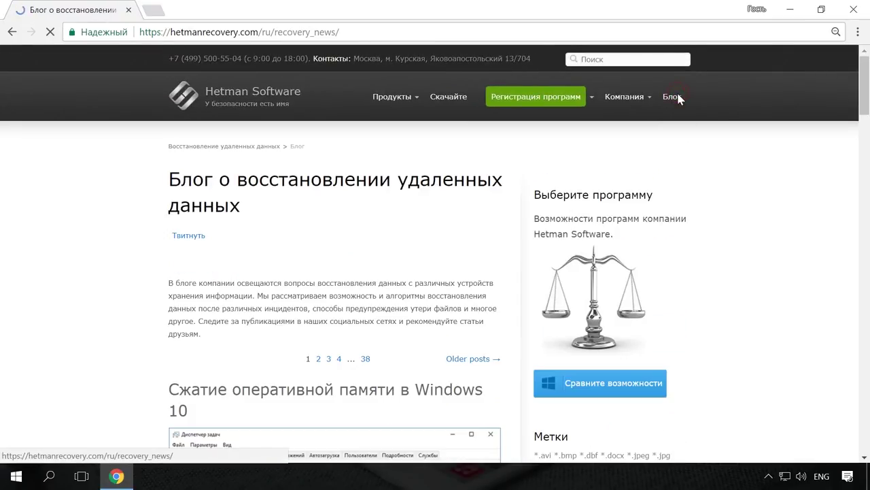
{"action": "scroll", "coordinate": [744, 166], "scroll_direction": "down", "scroll_amount": 3}
{"action": "scroll", "coordinate": [744, 181], "scroll_direction": "down", "scroll_amount": 3}
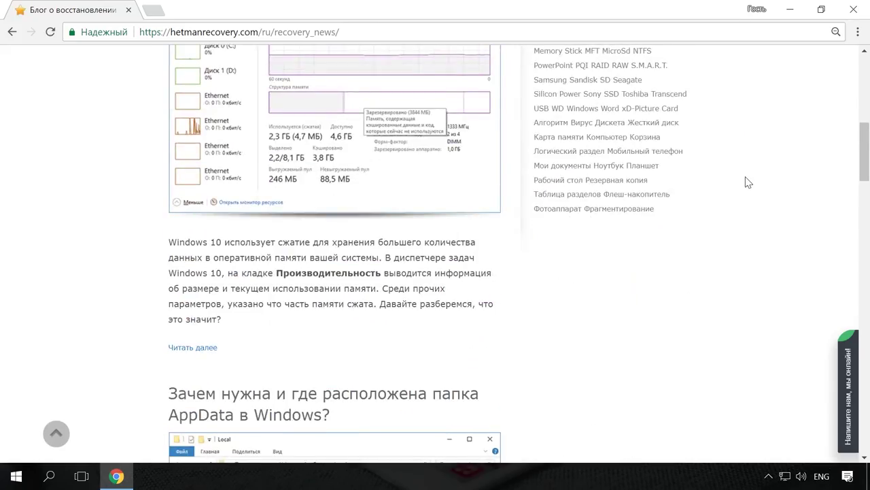
{"action": "scroll", "coordinate": [748, 183], "scroll_direction": "down", "scroll_amount": 4}
{"action": "scroll", "coordinate": [745, 183], "scroll_direction": "down", "scroll_amount": 3}
{"action": "scroll", "coordinate": [564, 161], "scroll_direction": "down", "scroll_amount": 2}
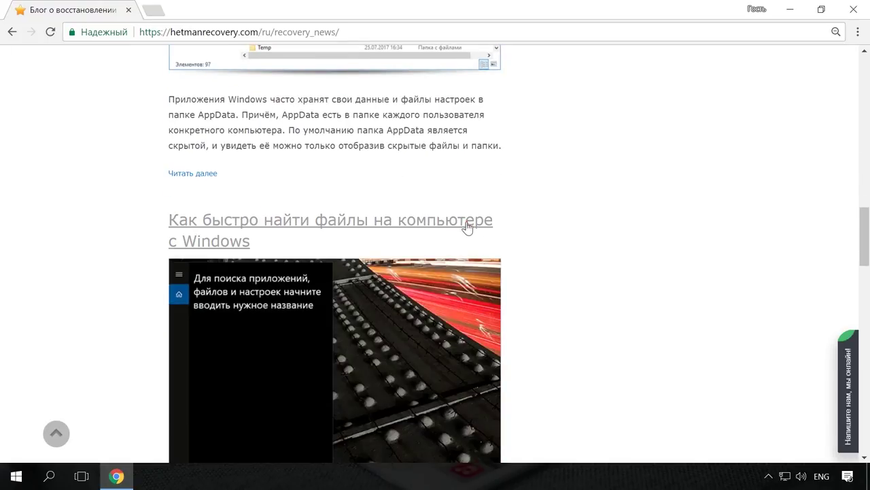
Step: Open the 'Как быстро найти файлы' article and its online chat panel
{"action": "left_click", "coordinate": [467, 228]}
{"action": "scroll", "coordinate": [504, 221], "scroll_direction": "down", "scroll_amount": 2}
{"action": "scroll", "coordinate": [507, 219], "scroll_direction": "down", "scroll_amount": 3}
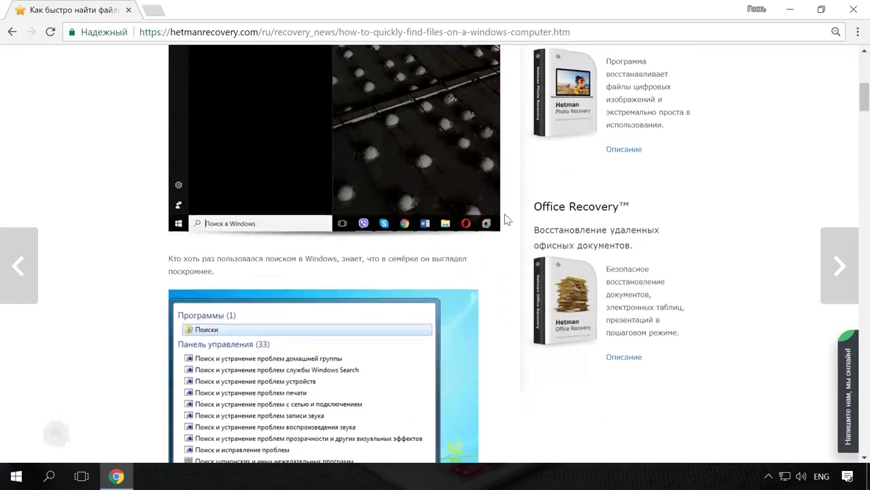
{"action": "scroll", "coordinate": [506, 219], "scroll_direction": "up", "scroll_amount": 5}
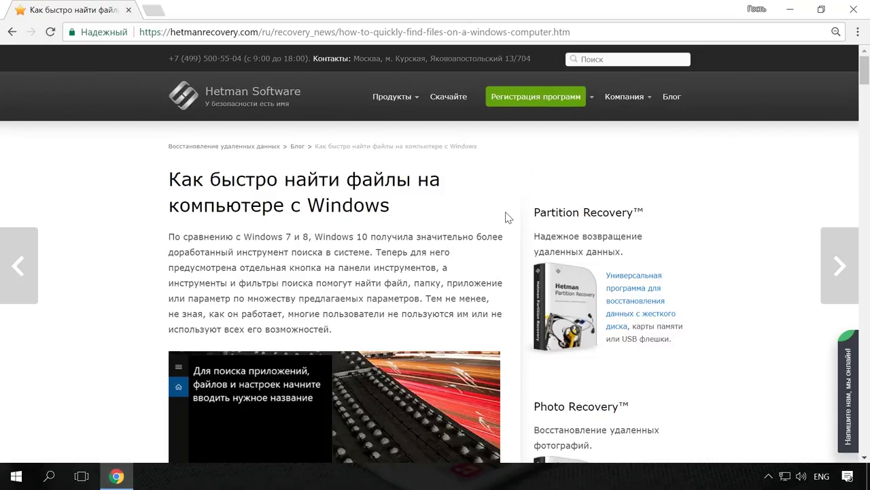
{"action": "left_click", "coordinate": [844, 379]}
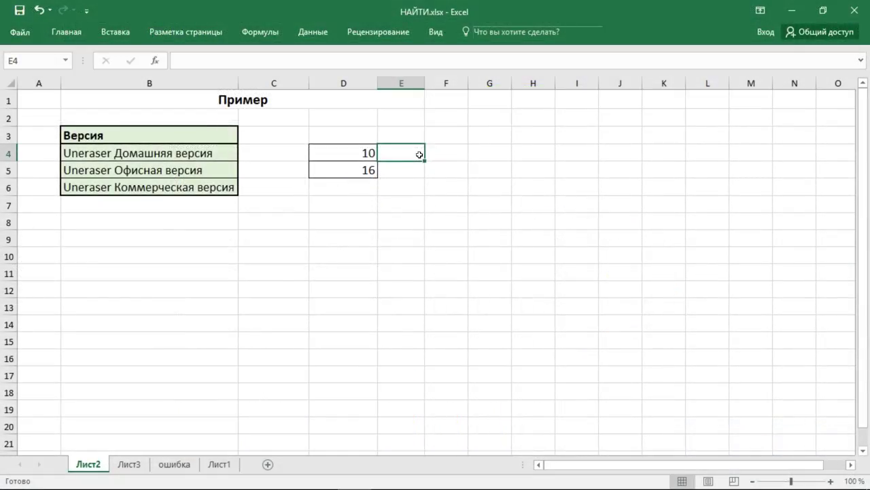
{"action": "left_click", "coordinate": [369, 152]}
{"action": "left_click", "coordinate": [225, 61]}
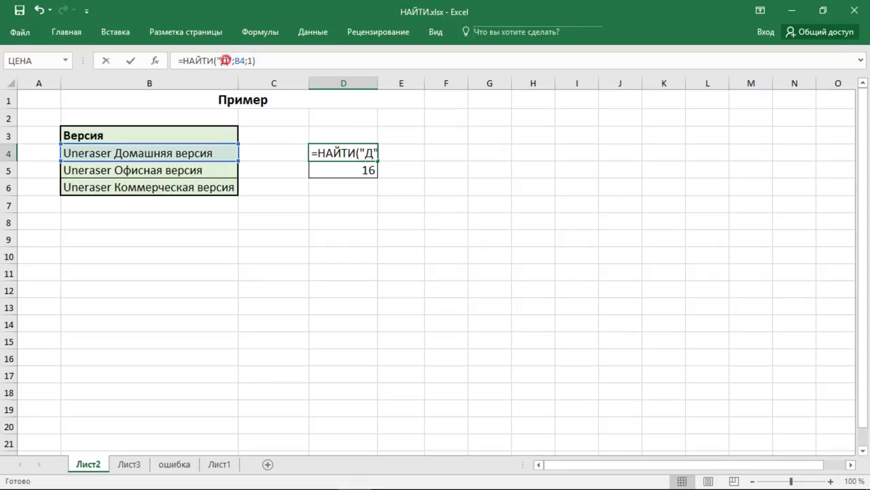
{"action": "double_click", "coordinate": [226, 60]}
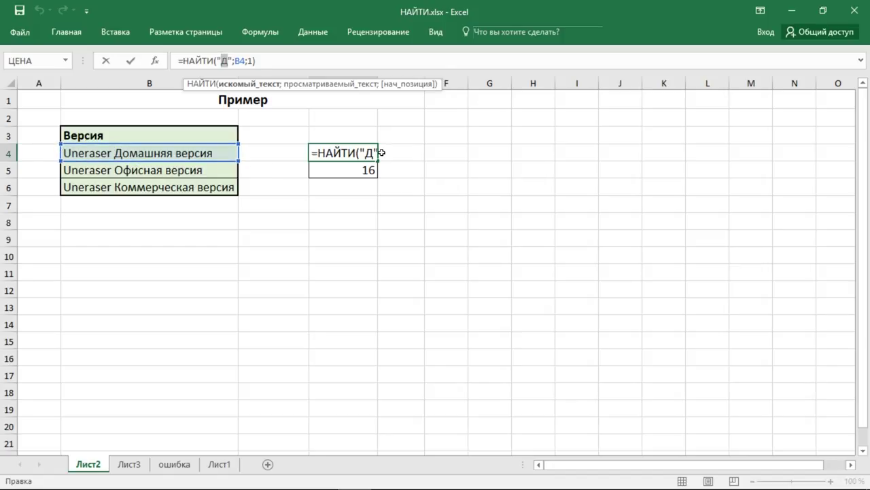
{"action": "key", "text": "Return"}
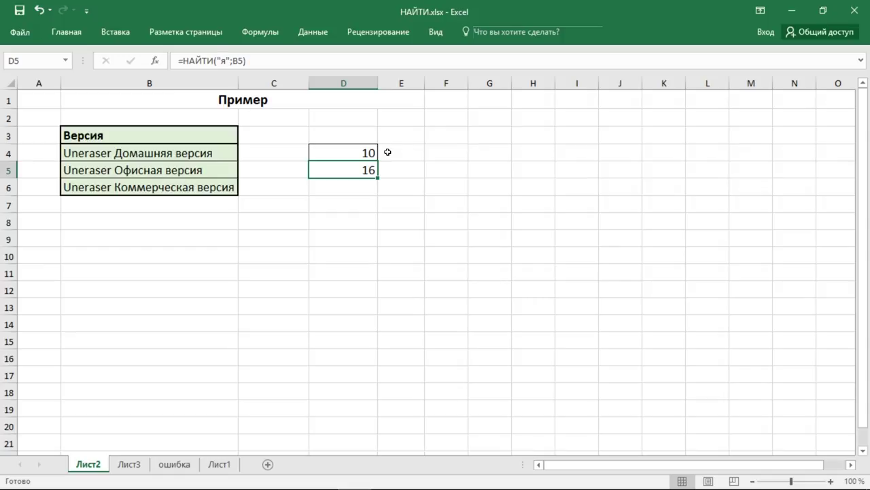
{"action": "left_click", "coordinate": [367, 153]}
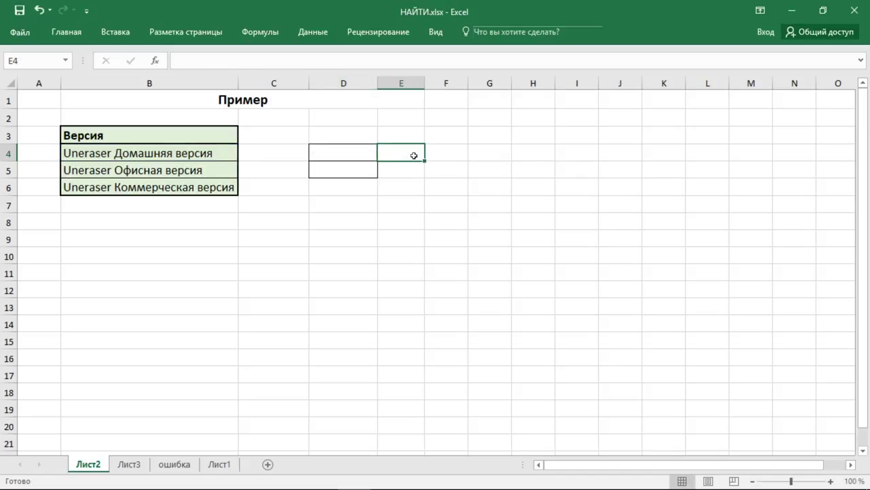
Step: Enter =НАЙТИ("Д";B4) in D4 so it returns 10, the position of Д in B4
{"action": "left_click_drag", "start_coordinate": [101, 133], "coordinate": [170, 191]}
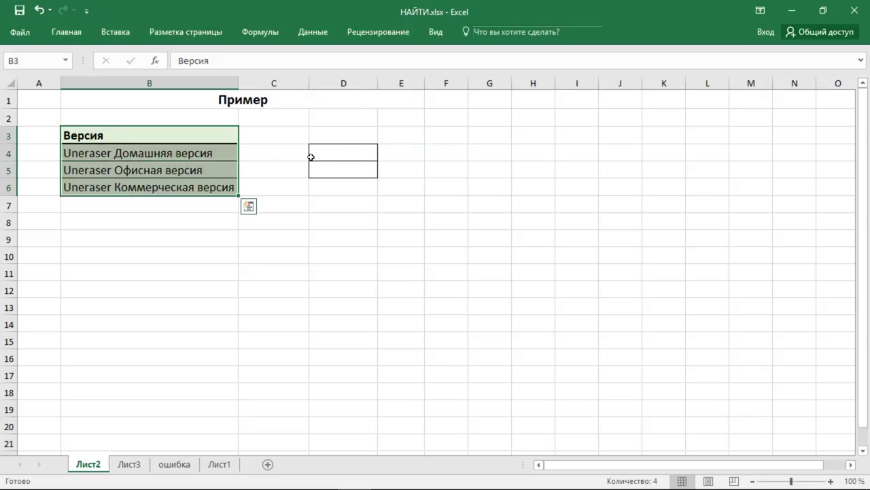
{"action": "left_click", "coordinate": [187, 150]}
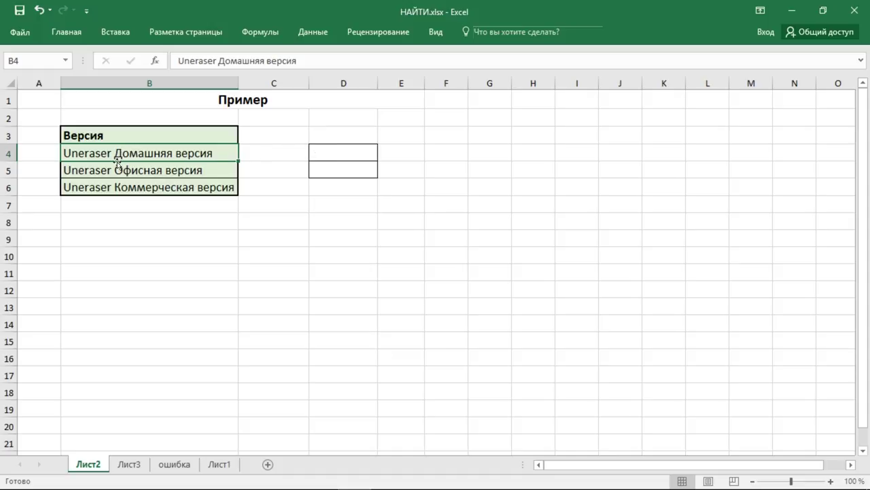
{"action": "left_click", "coordinate": [327, 153]}
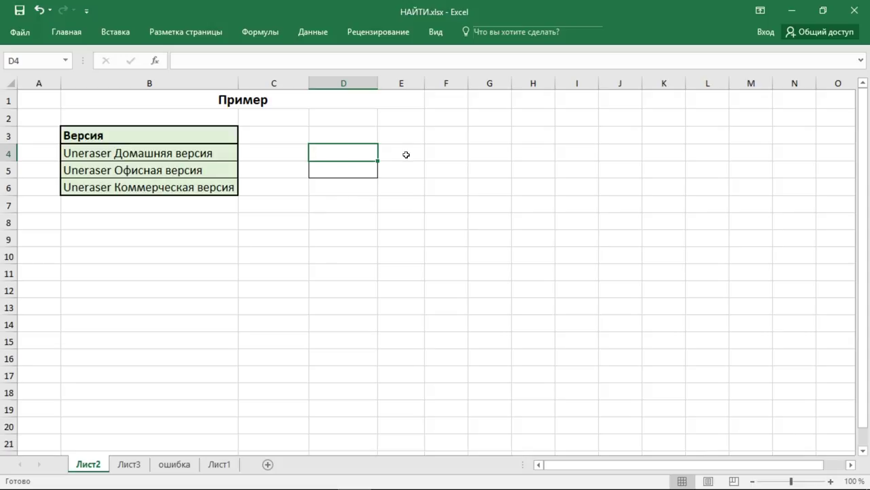
{"action": "type", "text": "="}
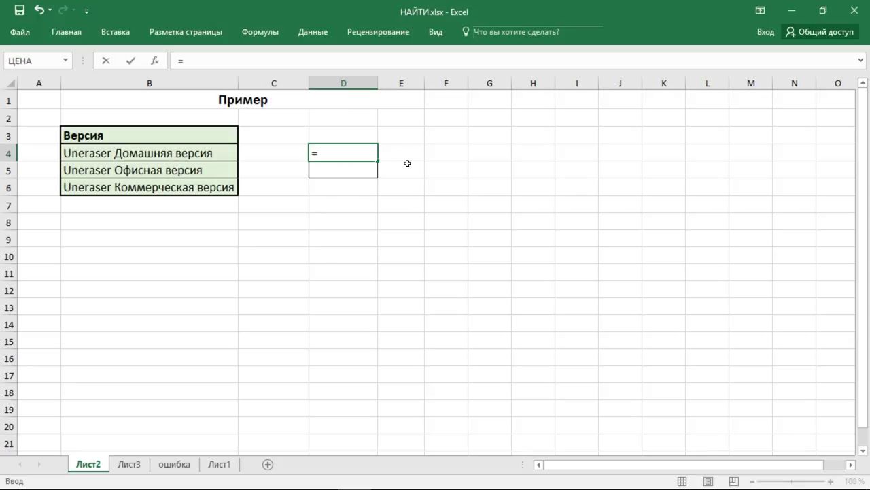
{"action": "type", "text": "най"}
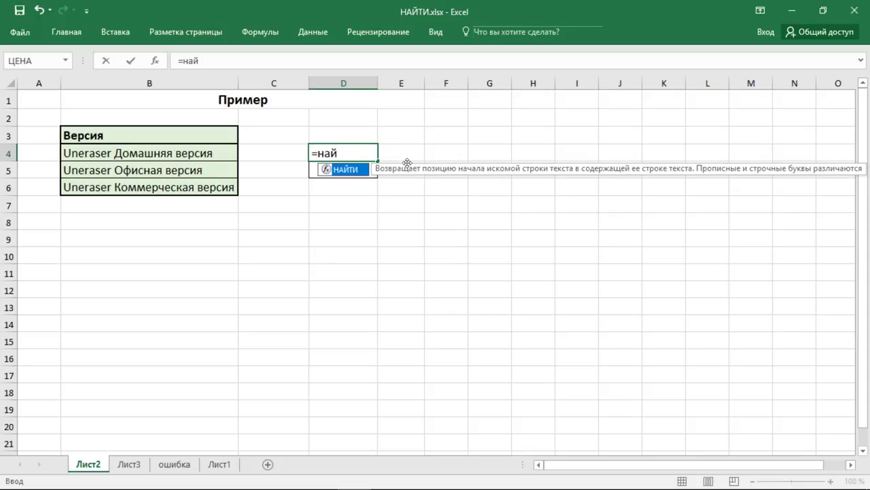
{"action": "double_click", "coordinate": [359, 171]}
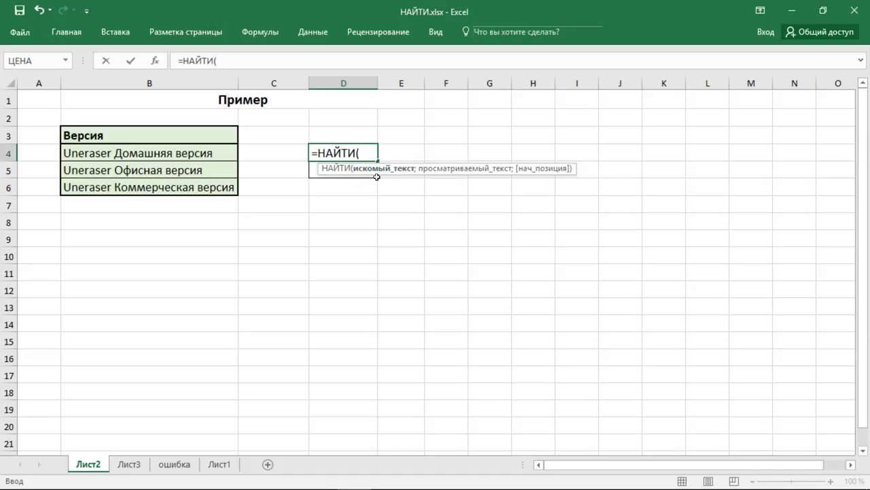
{"action": "type", "text": "Д"}
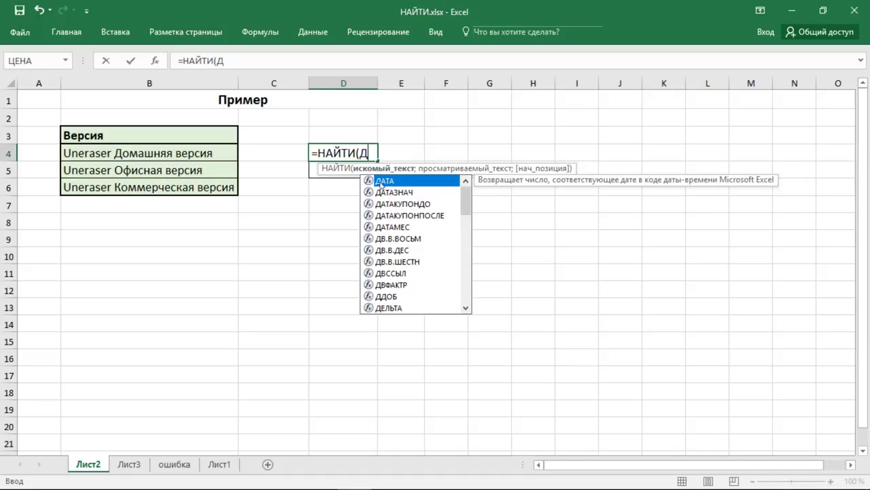
{"action": "type", "text": "\""}
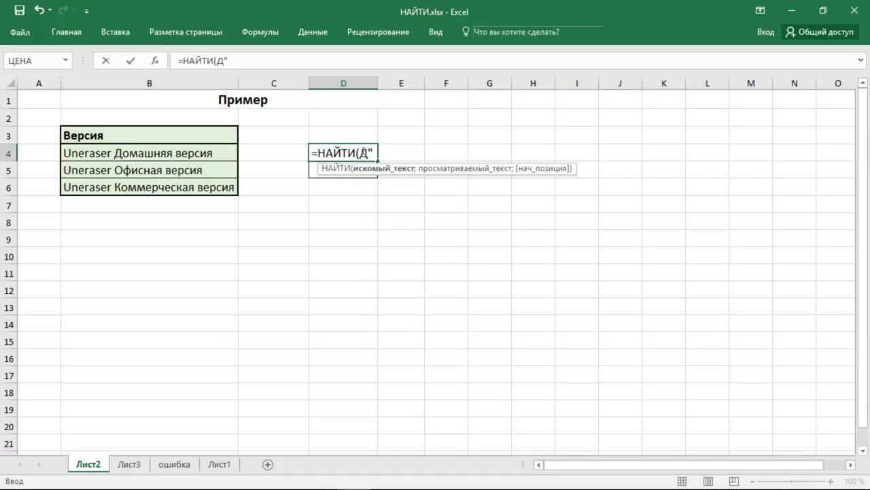
{"action": "left_click", "coordinate": [359, 153]}
{"action": "type", "text": "\""}
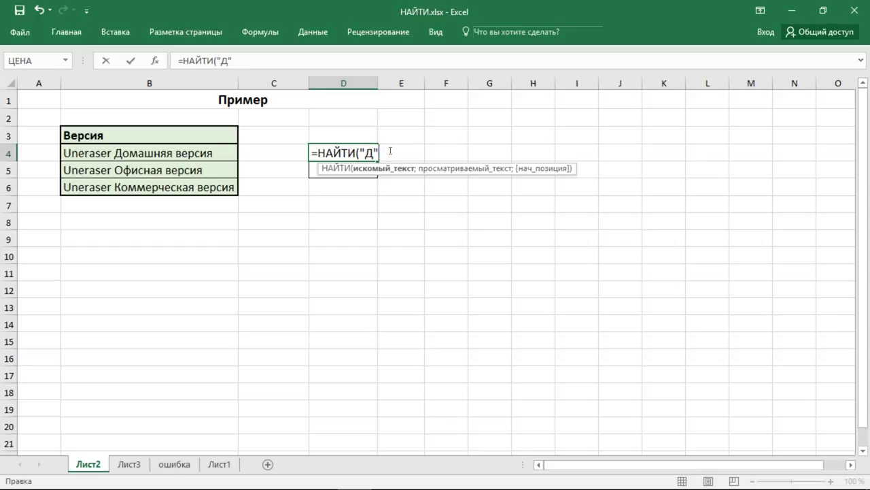
{"action": "type", "text": ";"}
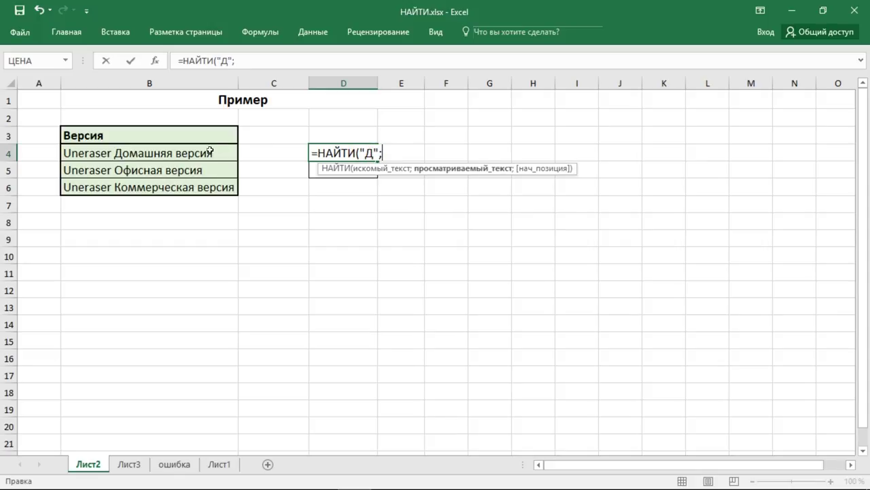
{"action": "left_click", "coordinate": [201, 152]}
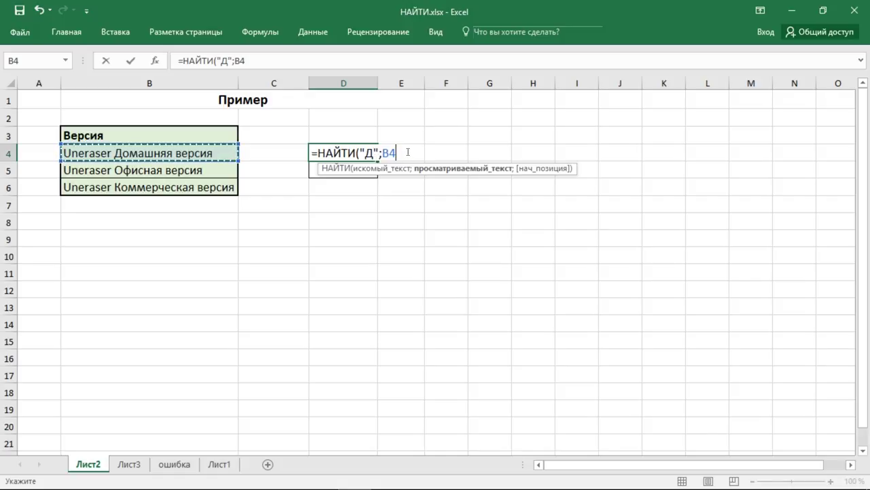
{"action": "type", "text": ")"}
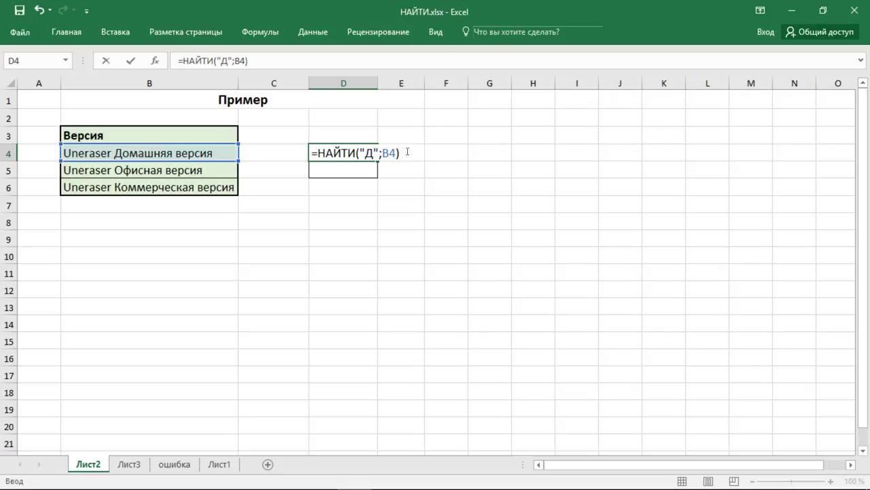
{"action": "key", "text": "Return"}
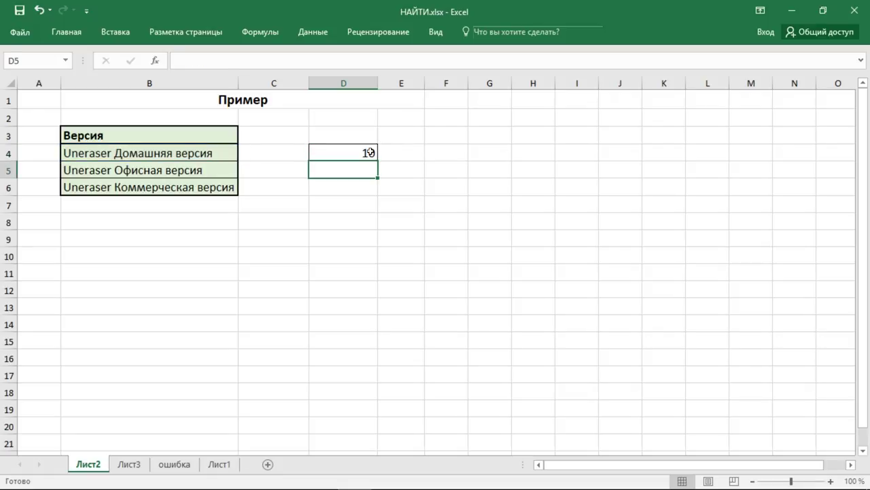
{"action": "left_click", "coordinate": [371, 151]}
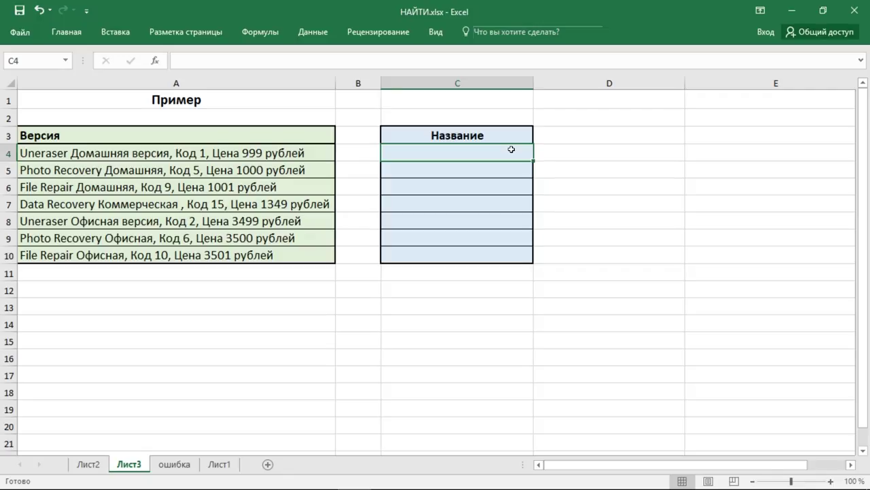
{"action": "left_click", "coordinate": [507, 255]}
{"action": "left_click", "coordinate": [512, 149]}
{"action": "left_click_drag", "start_coordinate": [59, 133], "coordinate": [102, 257]}
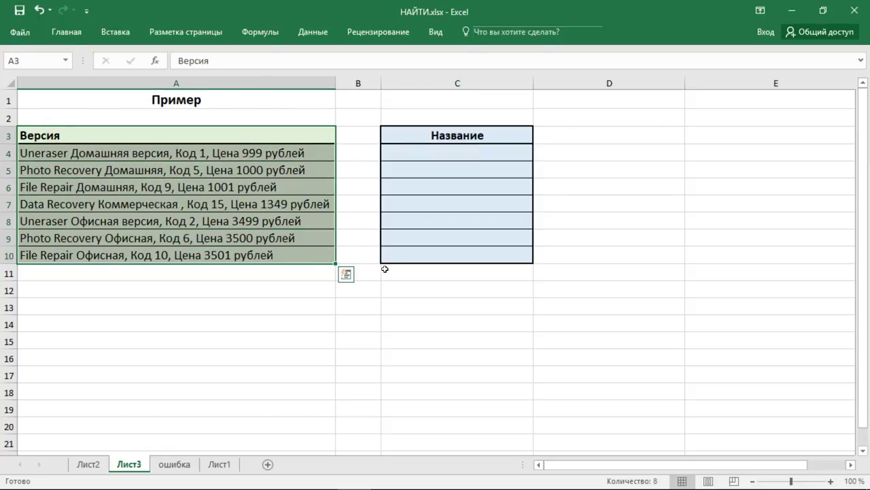
{"action": "left_click", "coordinate": [49, 153]}
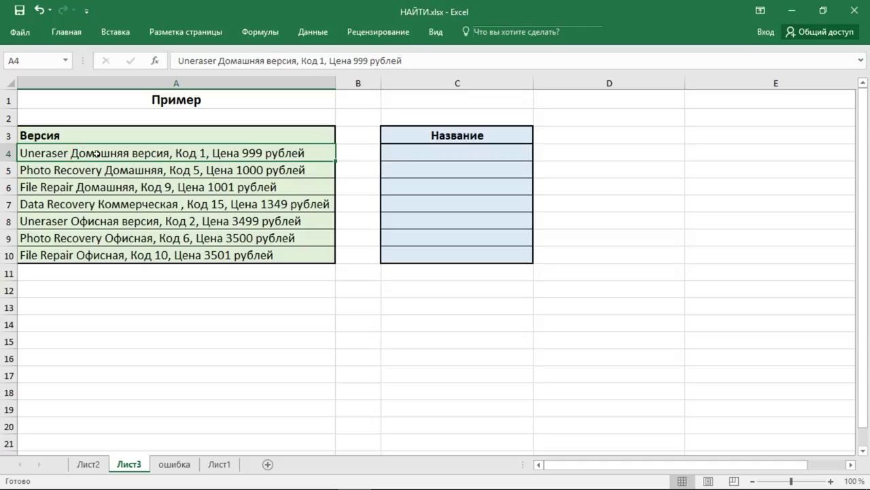
{"action": "left_click", "coordinate": [447, 153]}
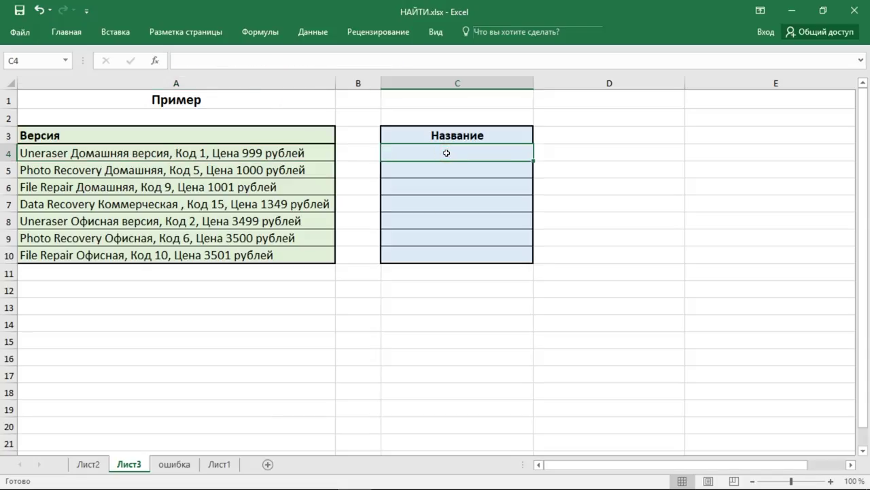
Step: Type =ПСТР(A4;1;НАЙТИ(", Код";A4;1)) in C4 to take A4's text before ', Код'
{"action": "type", "text": "="}
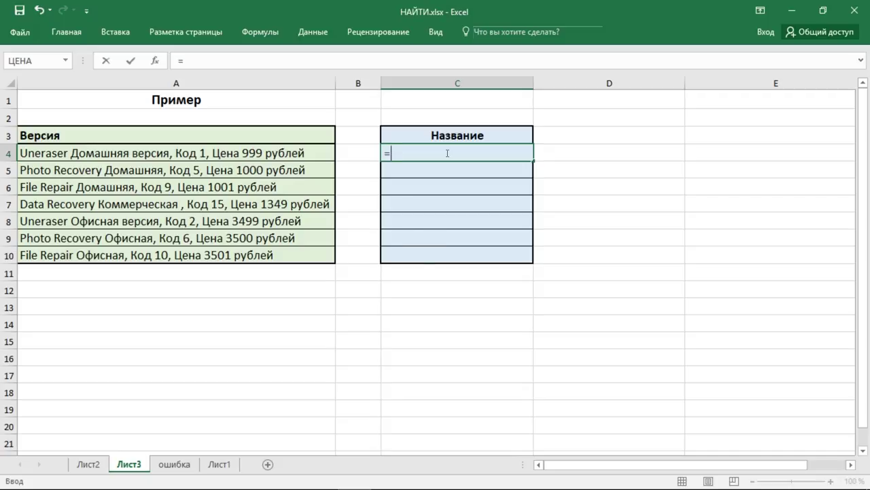
{"action": "type", "text": "пст"}
{"action": "double_click", "coordinate": [416, 169]}
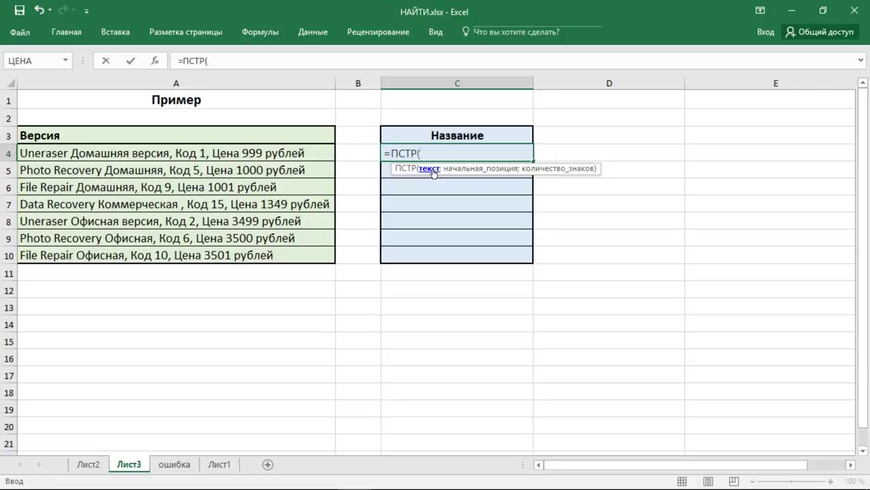
{"action": "left_click", "coordinate": [290, 154]}
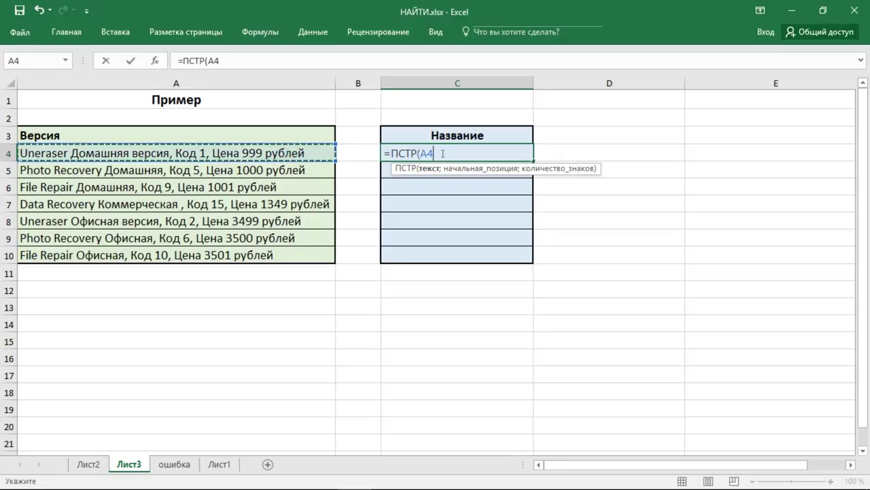
{"action": "type", "text": ";"}
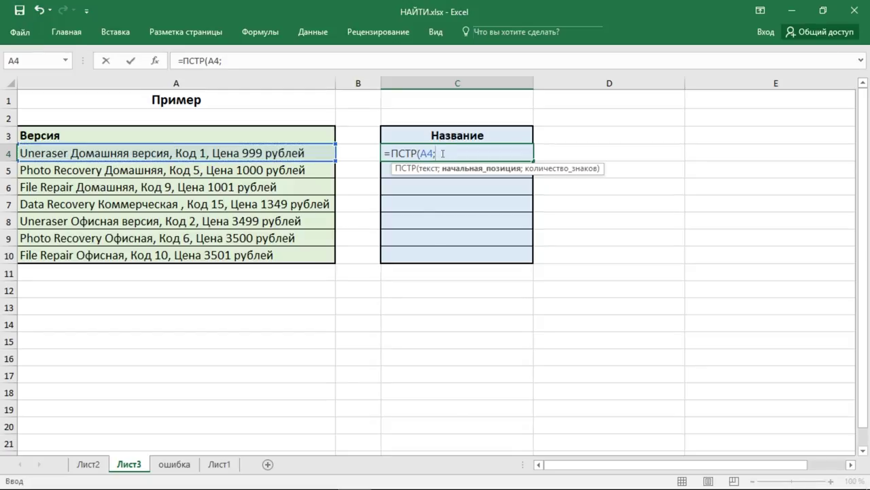
{"action": "type", "text": "1"}
{"action": "type", "text": ";"}
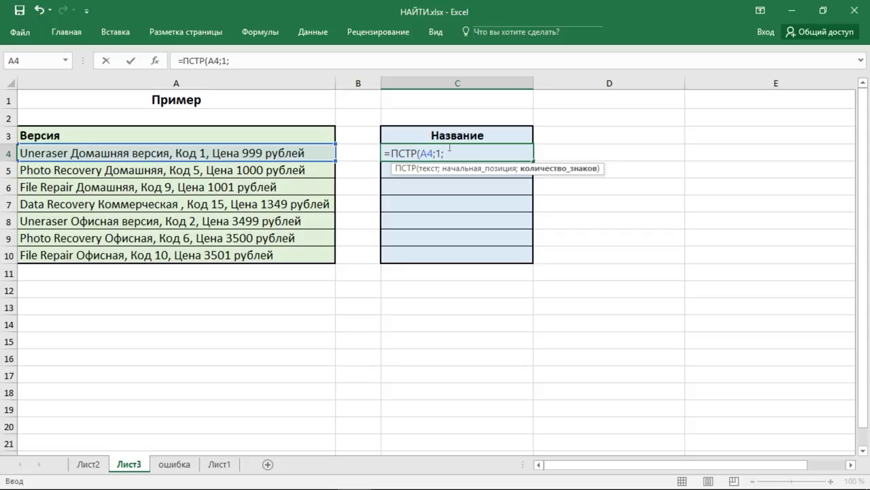
{"action": "type", "text": "на"}
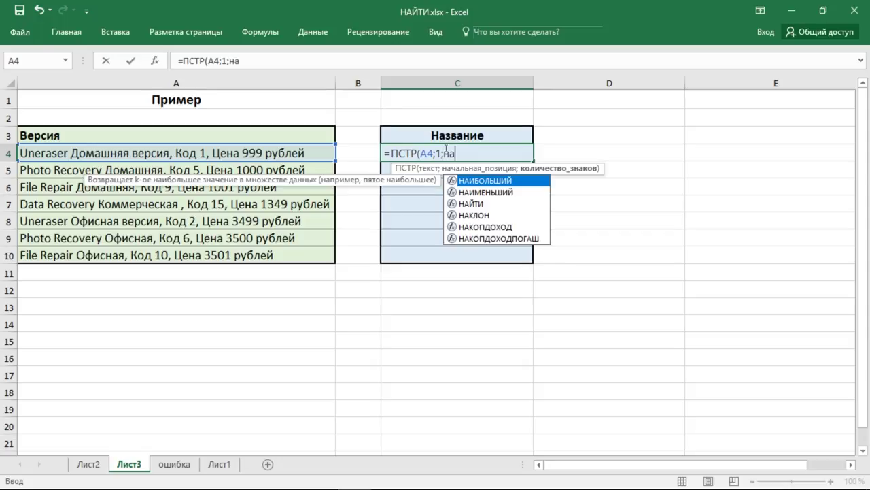
{"action": "type", "text": "йт"}
{"action": "double_click", "coordinate": [480, 181]}
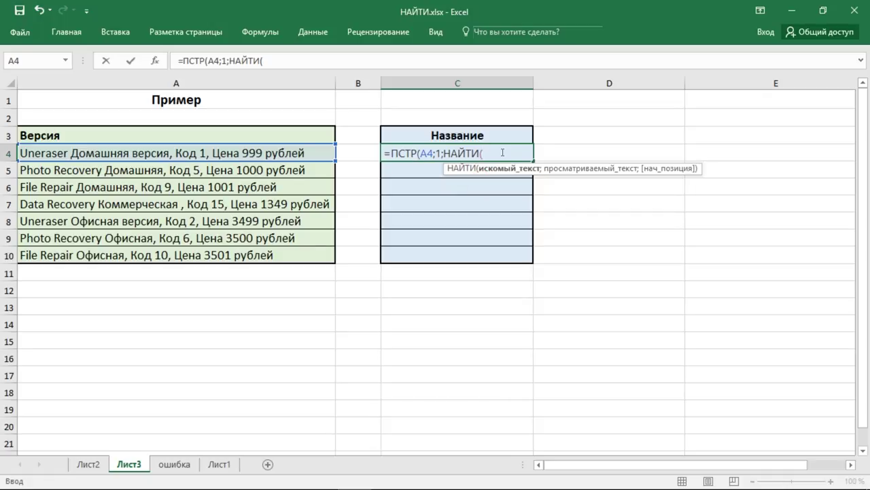
{"action": "type", "text": "\"\""}
{"action": "left_click", "coordinate": [495, 151]}
{"action": "type", "text": ", К"}
{"action": "type", "text": "од\""}
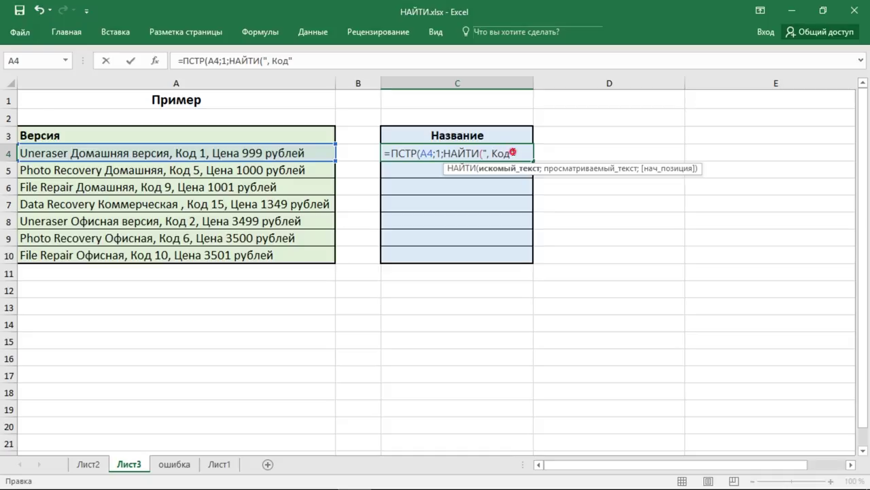
{"action": "type", "text": ";"}
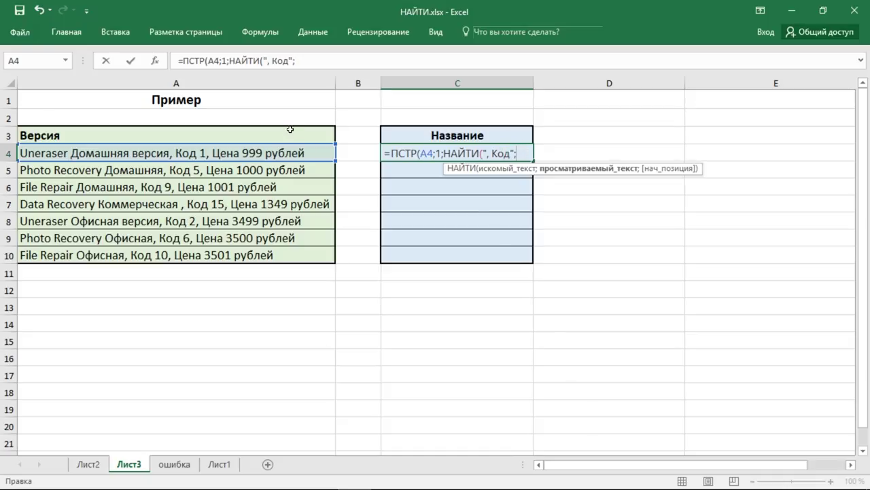
{"action": "left_click", "coordinate": [260, 153]}
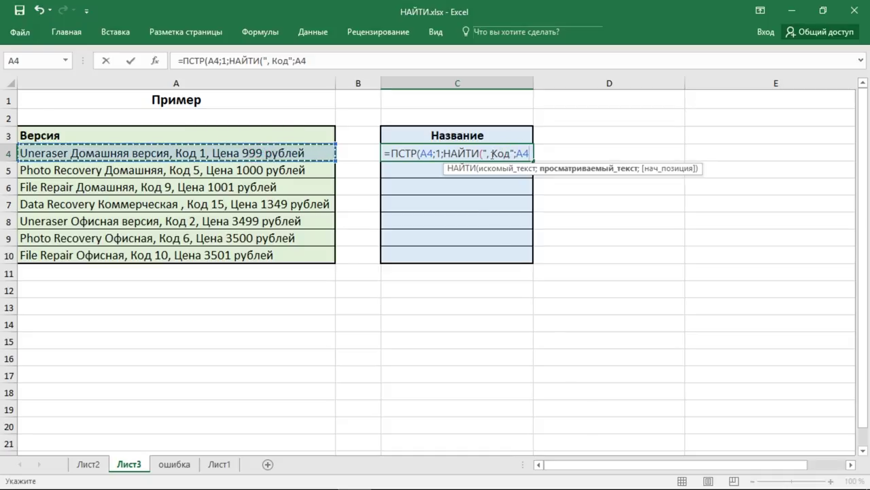
{"action": "type", "text": ";1"}
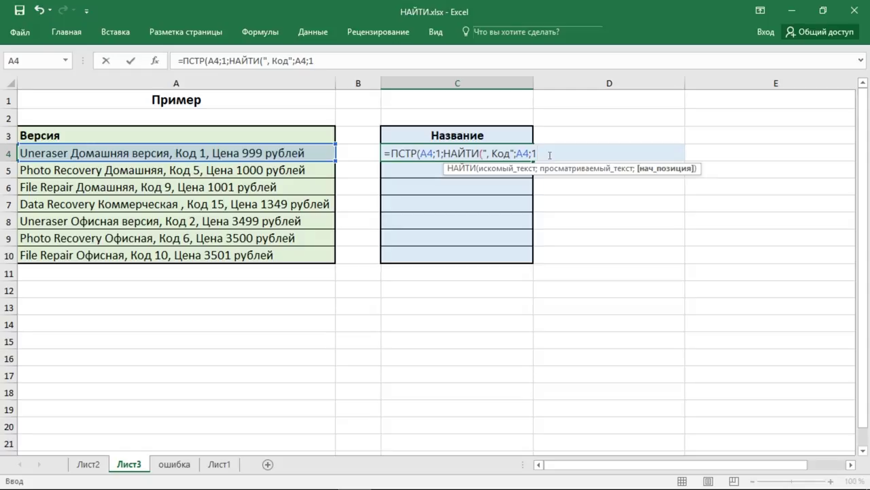
{"action": "type", "text": "))"}
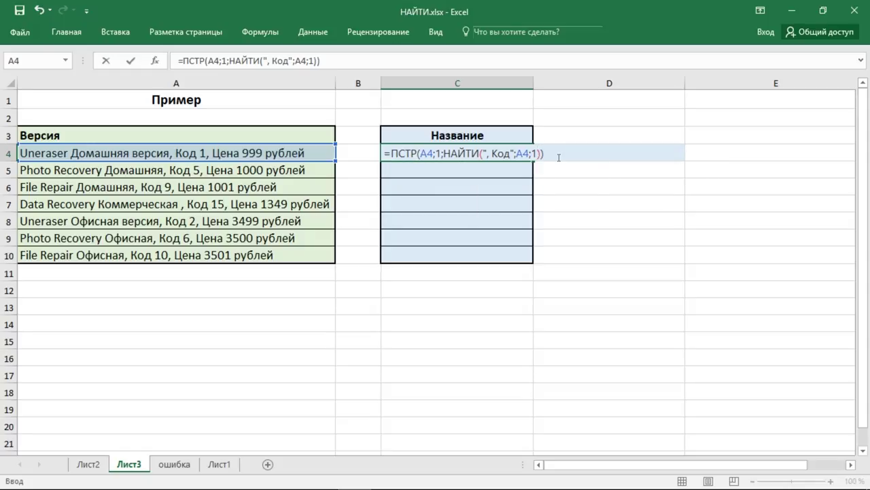
Step: Commit C4's formula, then add -1 to the НАЙТИ length so the trailing comma is dropped
{"action": "key", "text": "Return"}
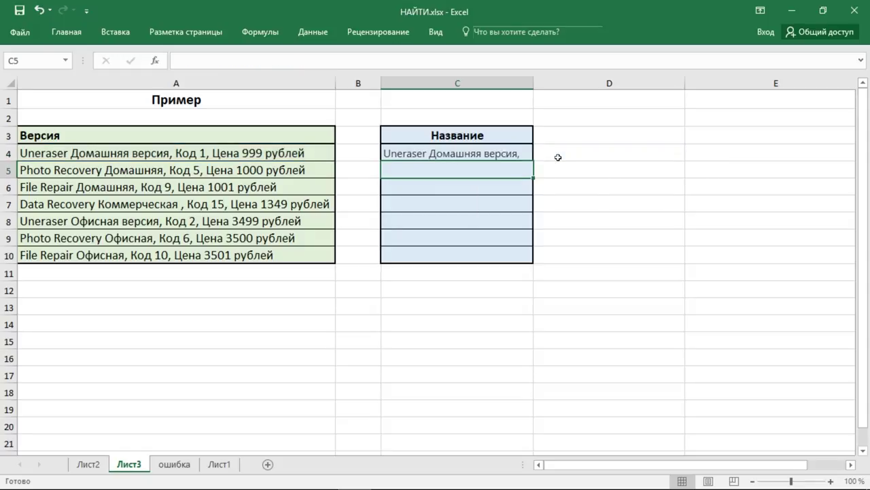
{"action": "left_click", "coordinate": [529, 156]}
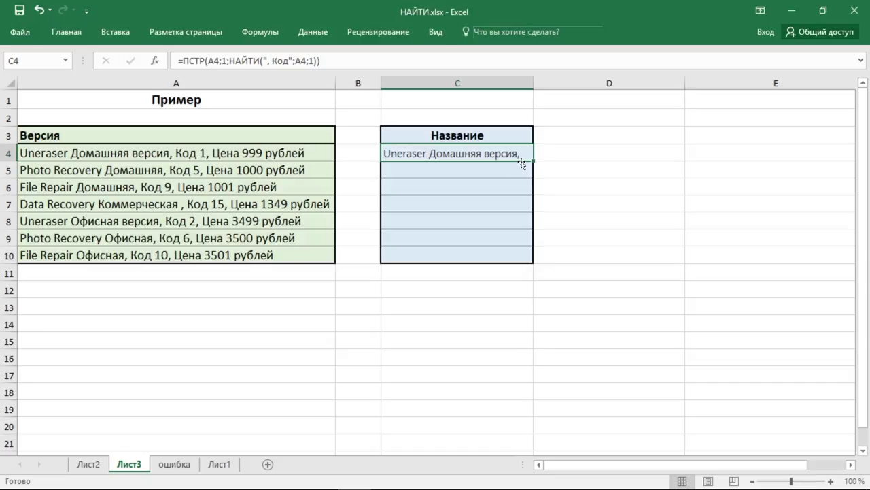
{"action": "left_click", "coordinate": [317, 62]}
{"action": "type", "text": "-"}
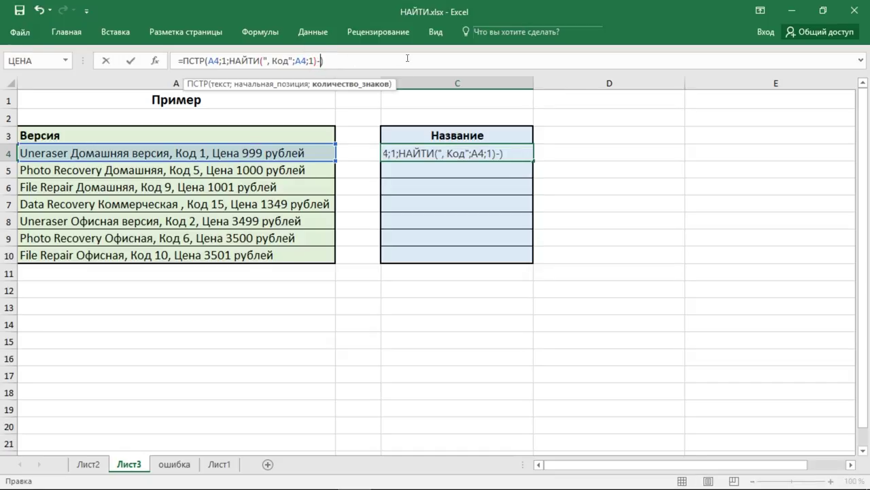
{"action": "type", "text": "1"}
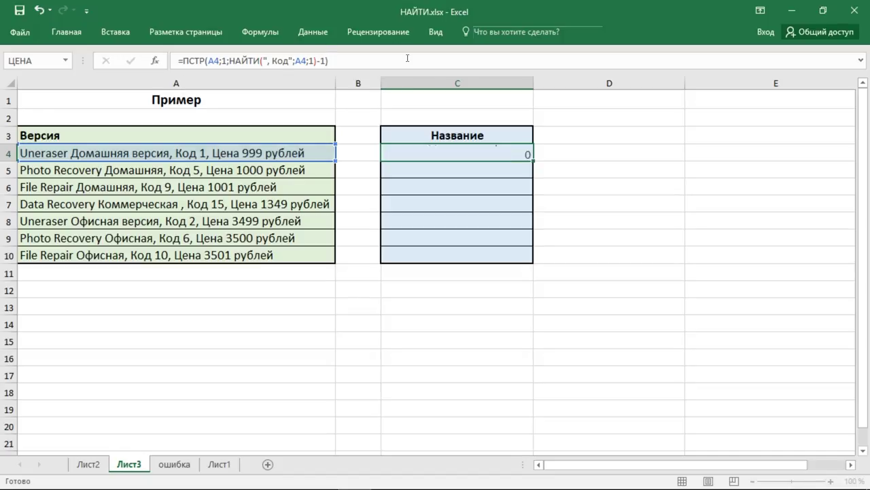
{"action": "key", "text": "Return"}
{"action": "left_click", "coordinate": [528, 151]}
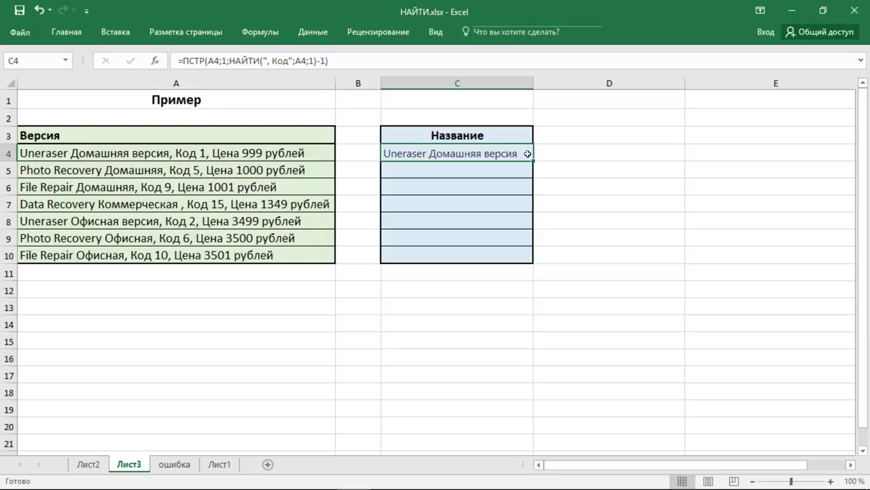
{"action": "left_click_drag", "start_coordinate": [533, 162], "coordinate": [530, 265]}
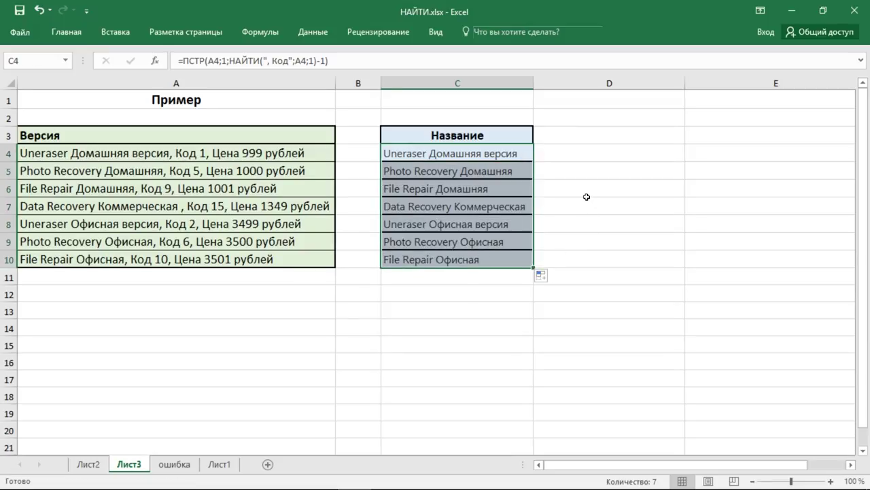
{"action": "left_click", "coordinate": [558, 160]}
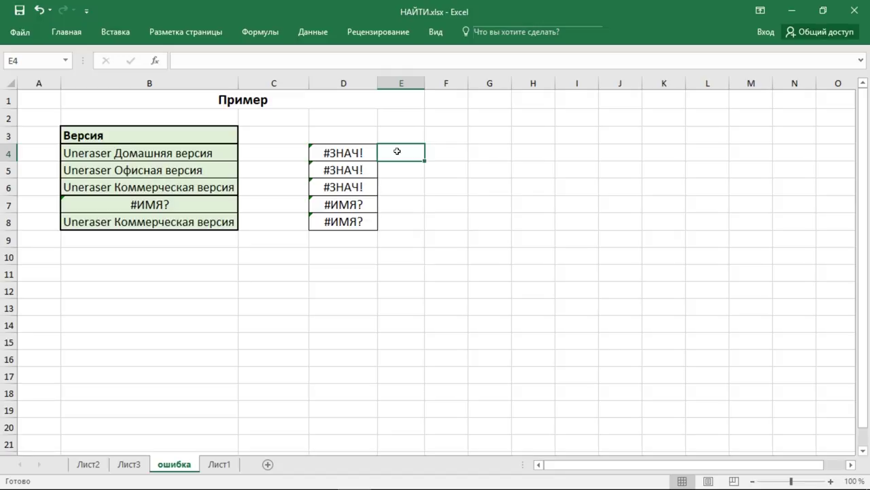
Step: Change D4's search text from 0 to "Д" so it returns 10
{"action": "left_click", "coordinate": [367, 153]}
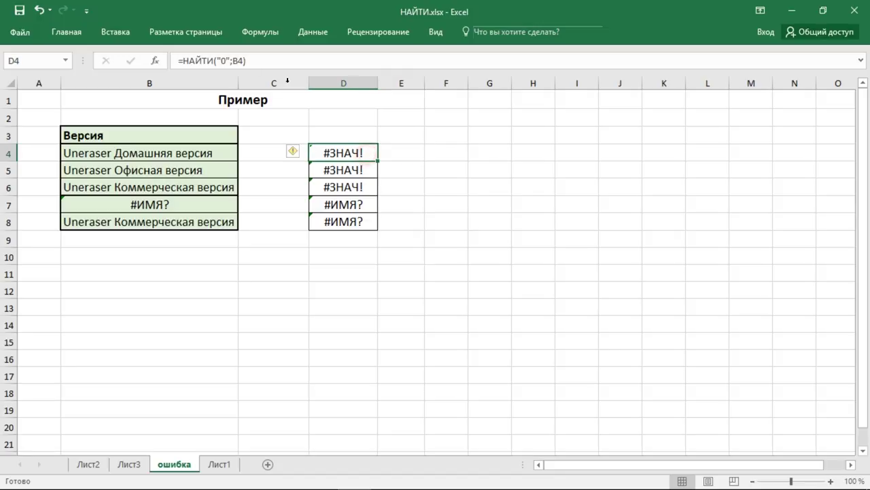
{"action": "left_click", "coordinate": [225, 60]}
{"action": "double_click", "coordinate": [224, 60]}
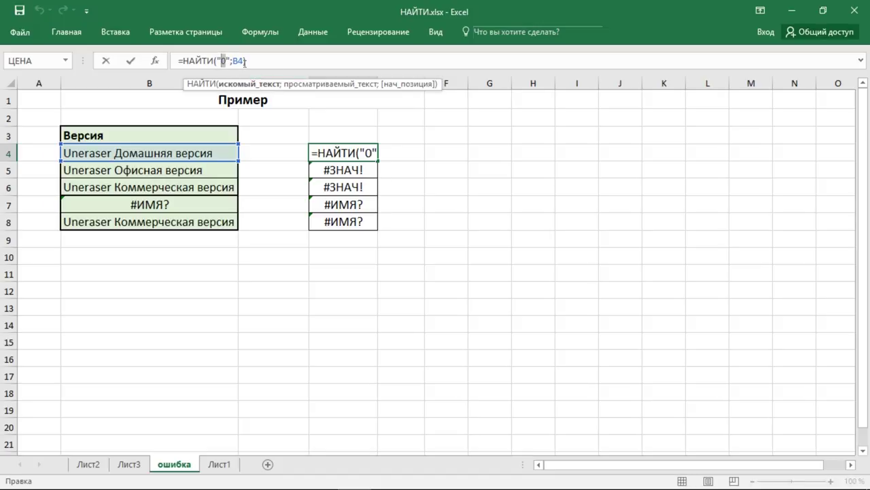
{"action": "type", "text": "Д"}
{"action": "key", "text": "Return"}
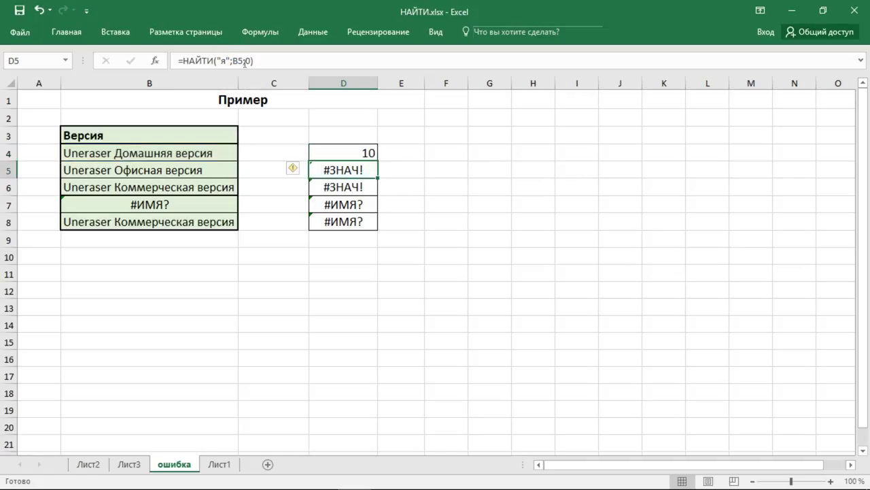
{"action": "left_click", "coordinate": [369, 155]}
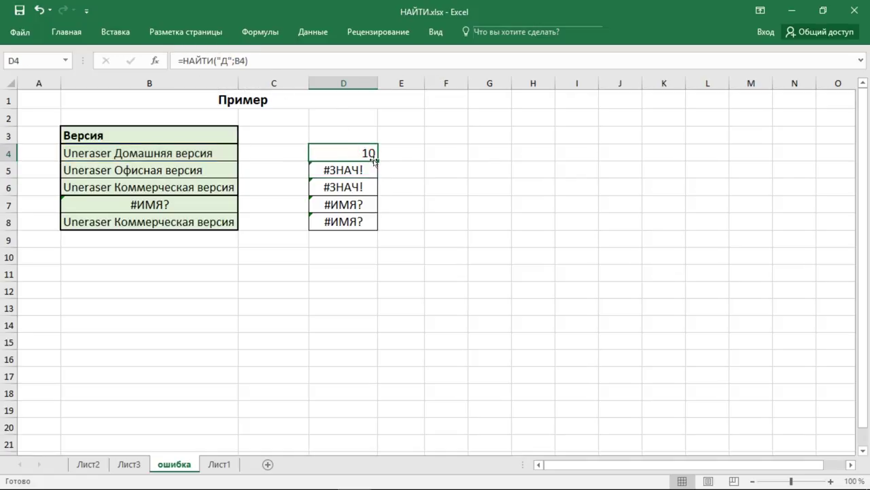
Step: Set D5's НАЙТИ start position to 1 so it returns 16
{"action": "left_click", "coordinate": [373, 170]}
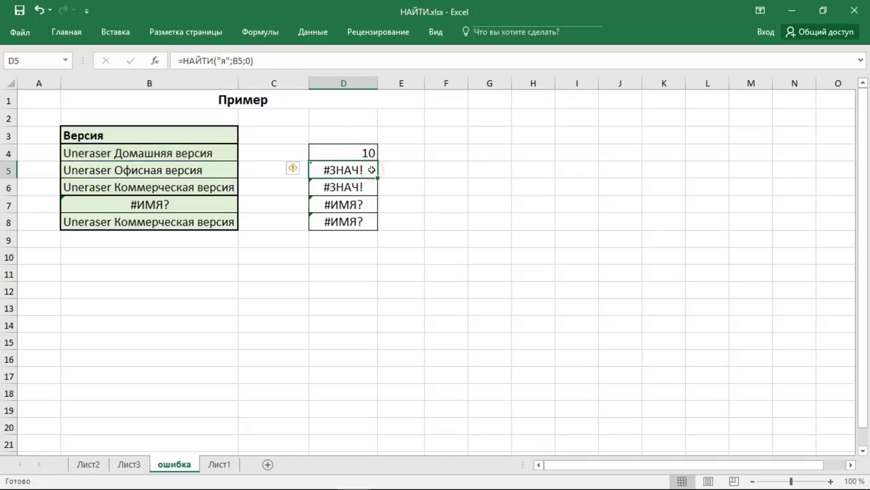
{"action": "left_click", "coordinate": [248, 61]}
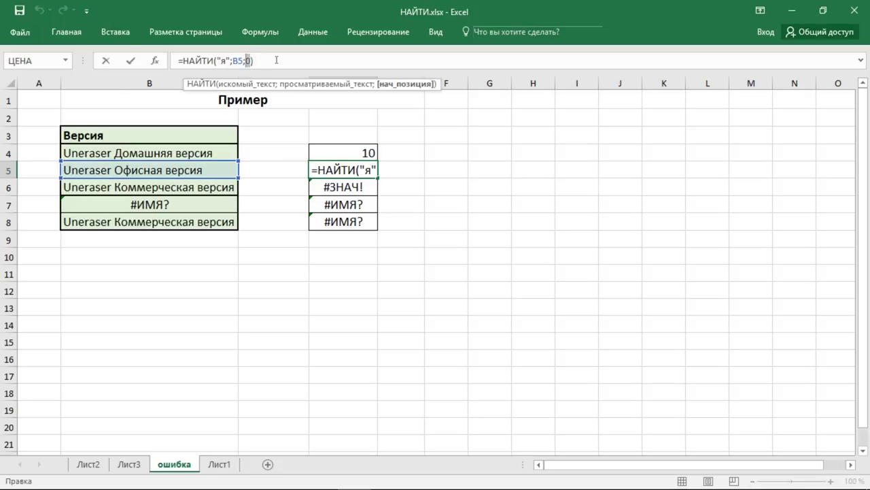
{"action": "type", "text": "1"}
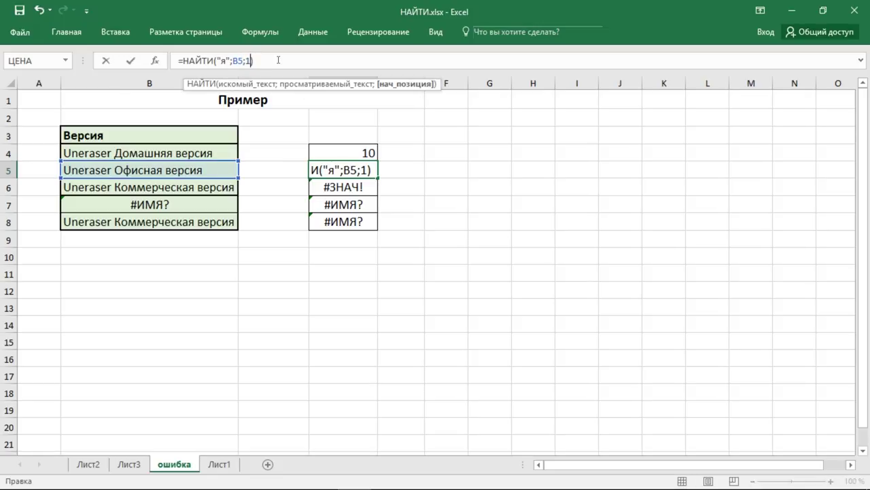
{"action": "key", "text": "Return"}
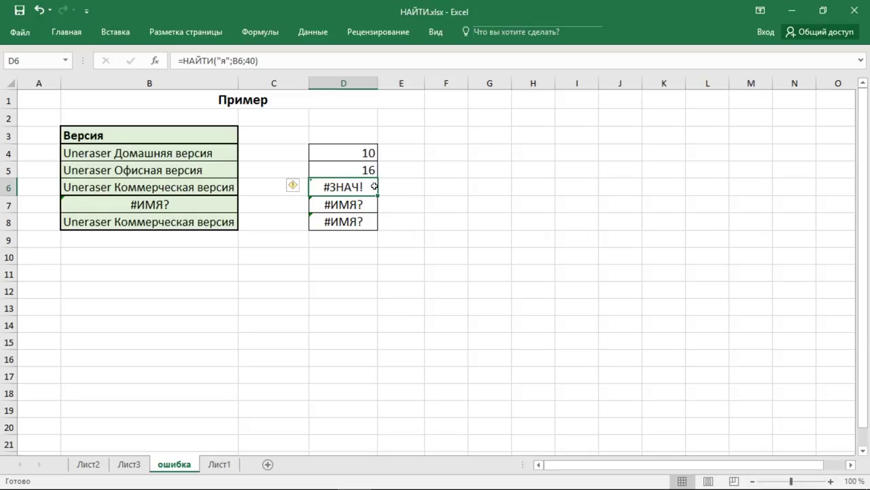
{"action": "left_click", "coordinate": [367, 163]}
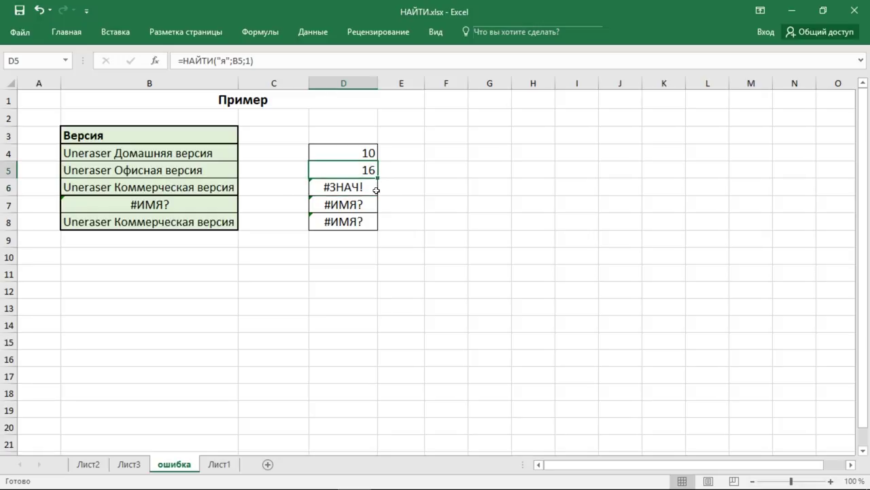
Step: Change D6's start position from 40 to 2 so it returns 21
{"action": "left_click", "coordinate": [375, 189]}
{"action": "left_click", "coordinate": [253, 61]}
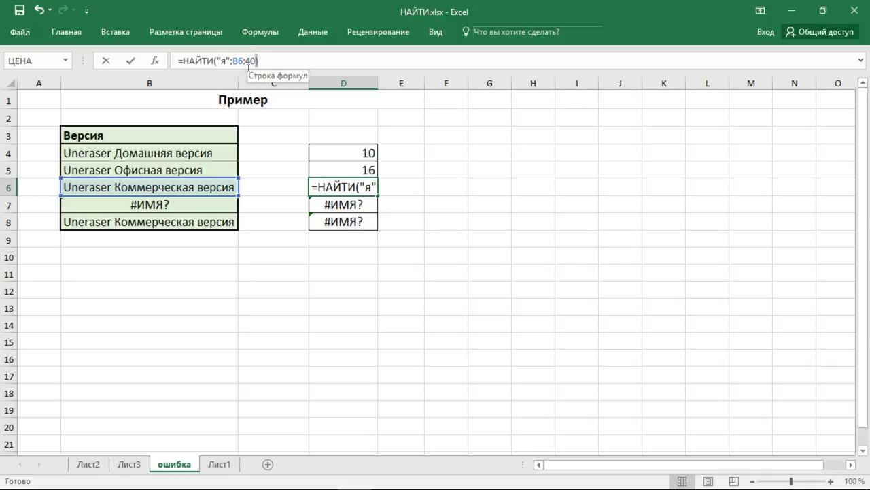
{"action": "double_click", "coordinate": [251, 61]}
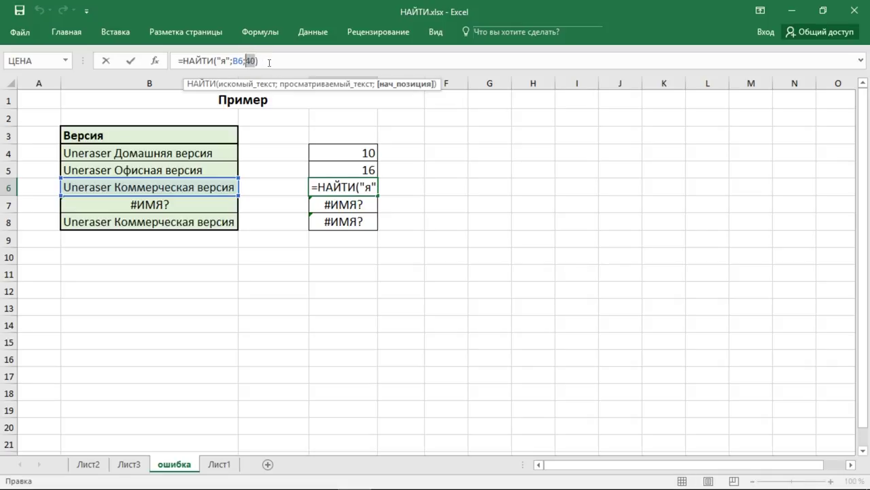
{"action": "type", "text": "2"}
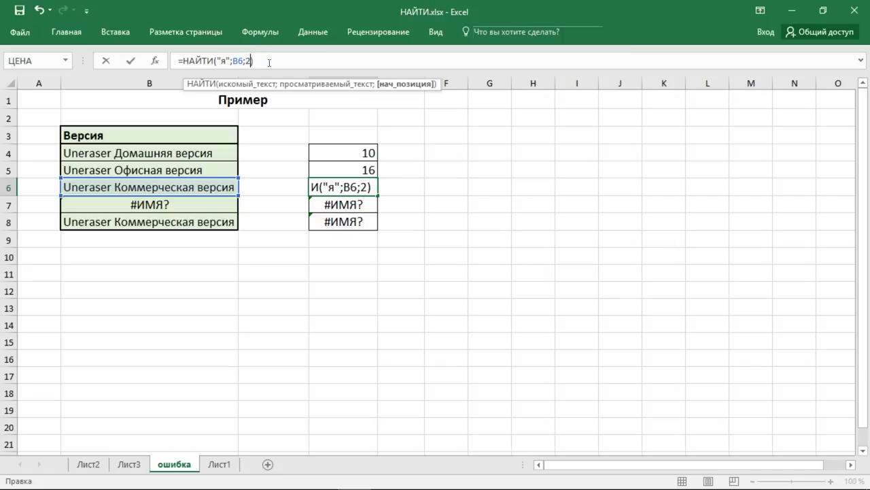
{"action": "key", "text": "Return"}
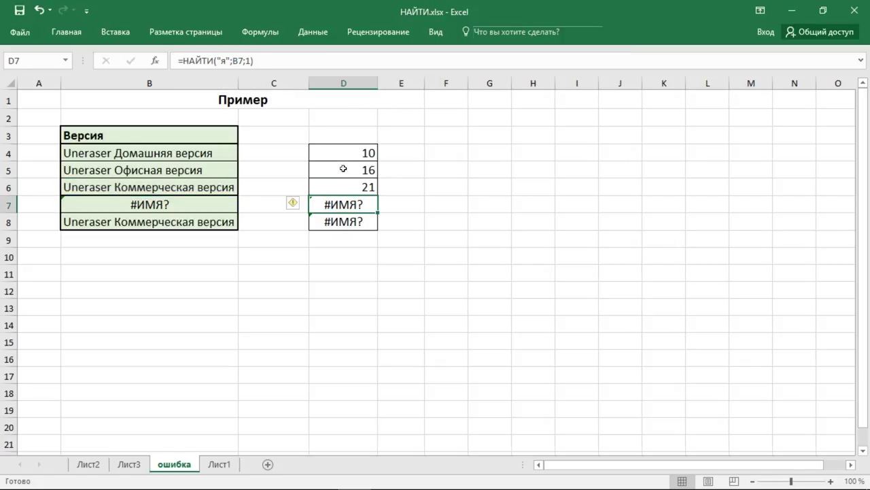
{"action": "left_click", "coordinate": [371, 187]}
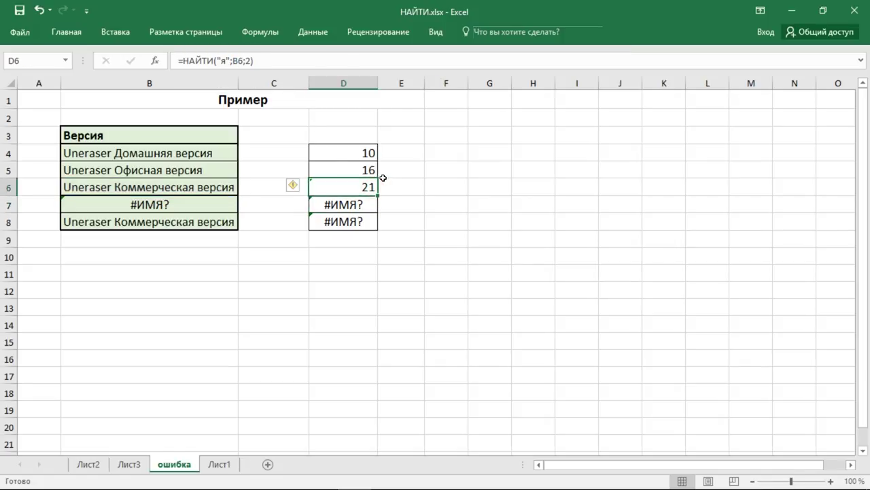
Step: Replace B7's entry with я so D7 returns 1
{"action": "left_click", "coordinate": [369, 201]}
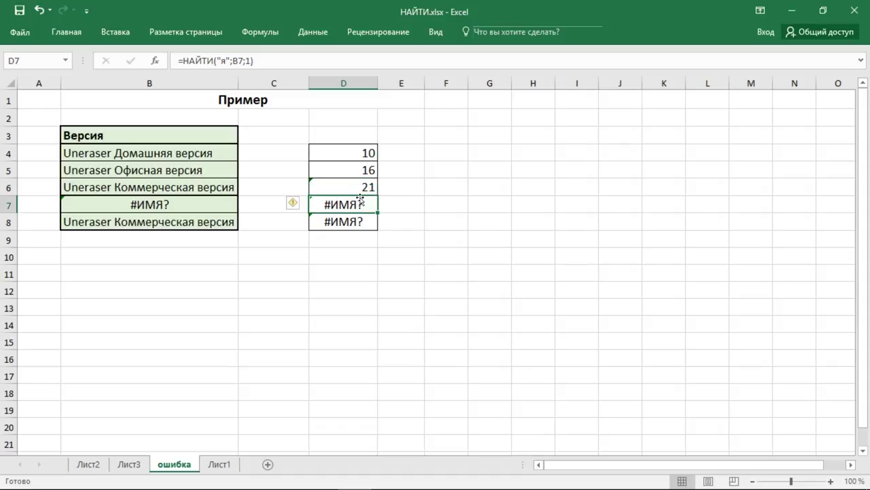
{"action": "left_click", "coordinate": [174, 204]}
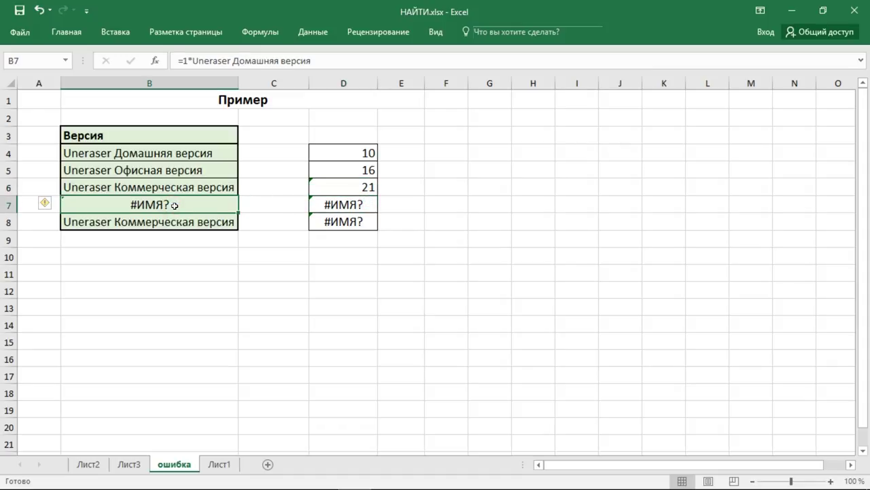
{"action": "type", "text": "я"}
{"action": "key", "text": "Return"}
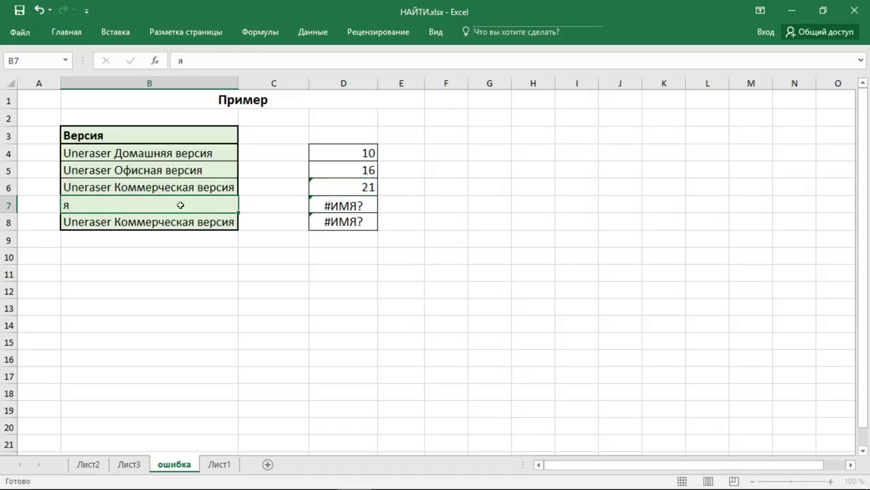
{"action": "left_click", "coordinate": [371, 204]}
Step: Correct НАЙТ to НАЙТИ in D8's formula so it returns 21
{"action": "left_click", "coordinate": [369, 222]}
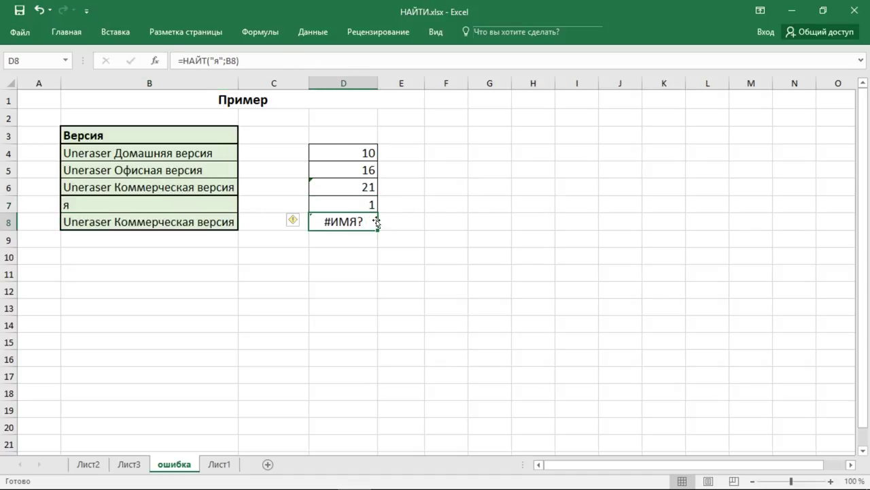
{"action": "left_click", "coordinate": [204, 58]}
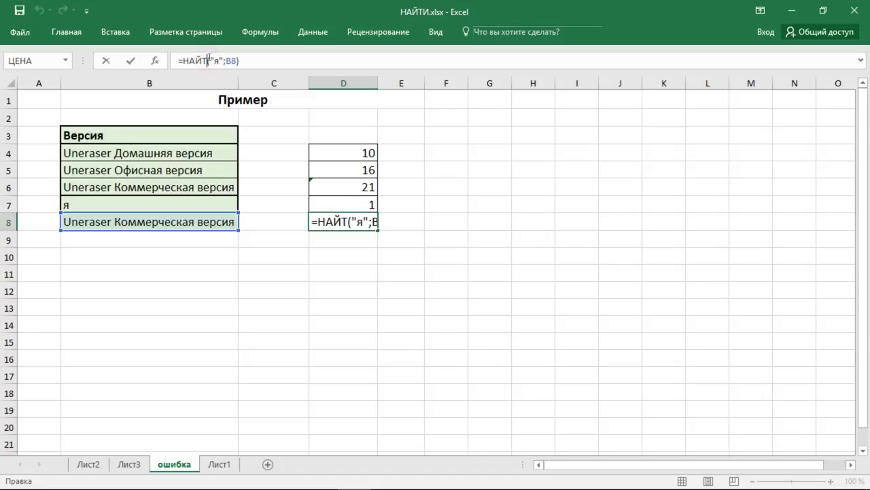
{"action": "type", "text": "и"}
{"action": "key", "text": "Return"}
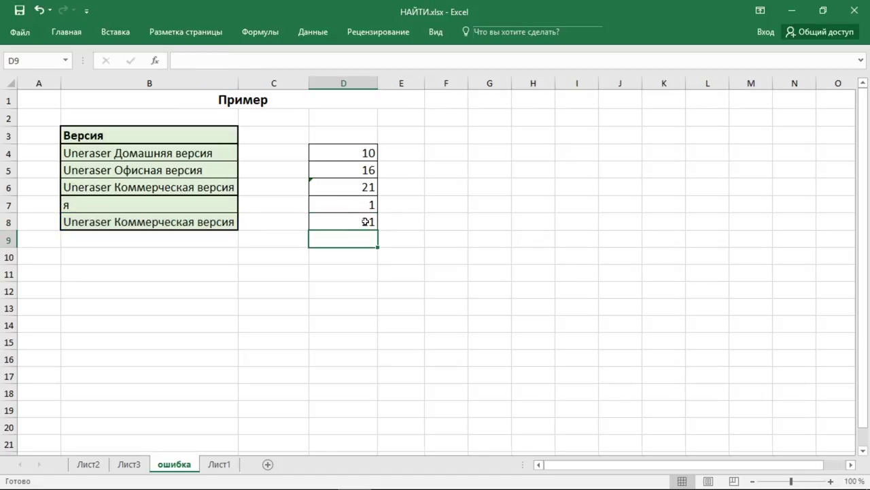
{"action": "left_click", "coordinate": [366, 221]}
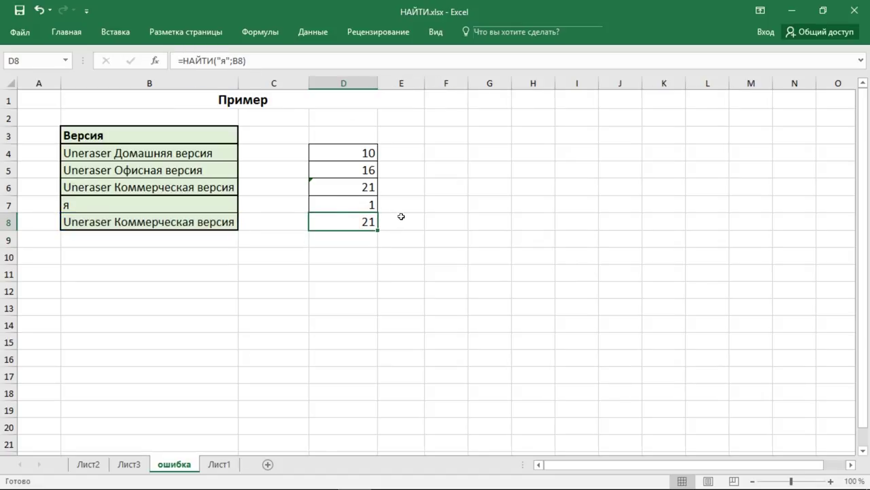